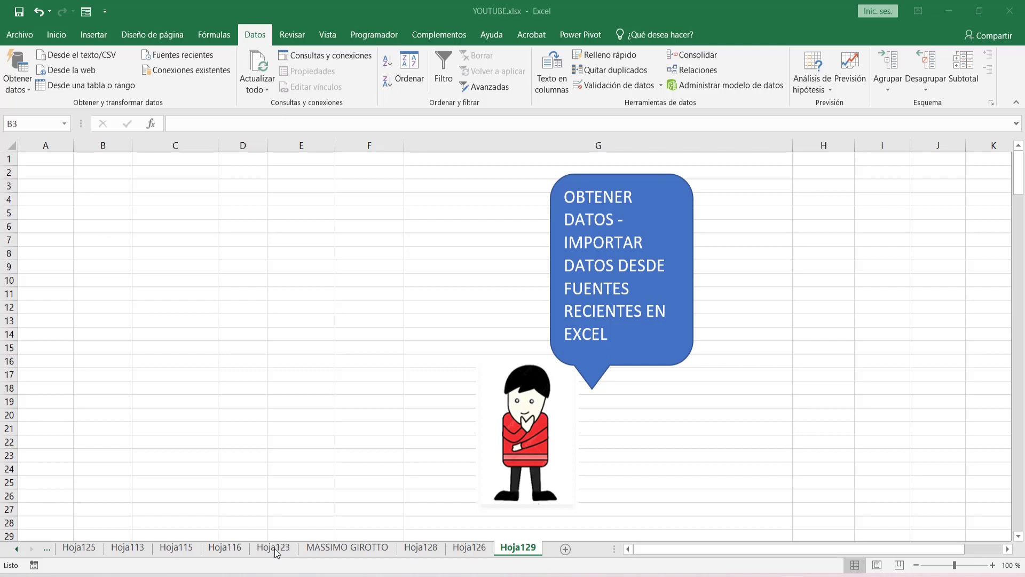
# Look at the COVID-19 country table on sheet Hoja123, and return to sheet Hoja129.
pyautogui.click(275, 550)
pyautogui.click(275, 550)
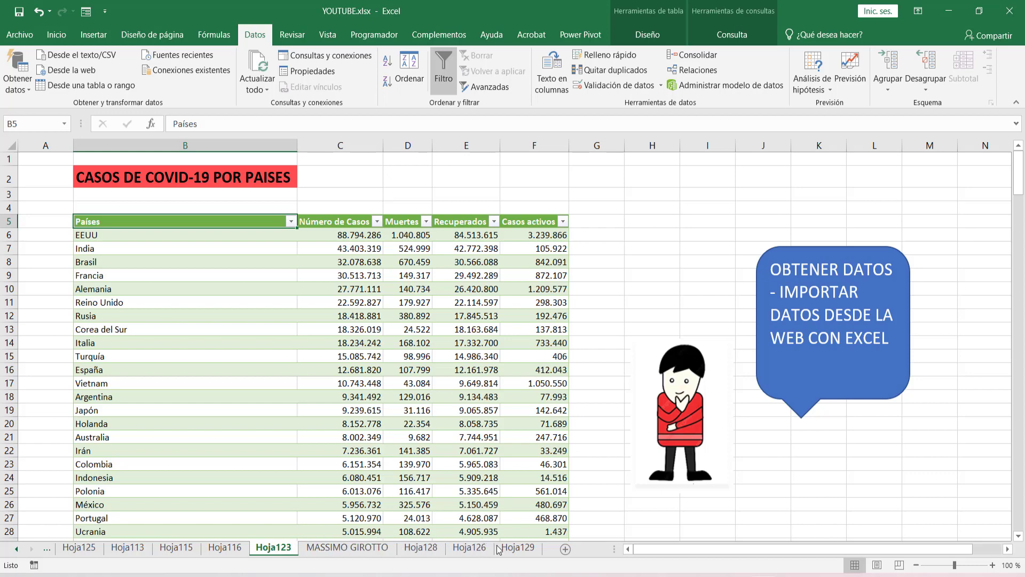
pyautogui.click(518, 547)
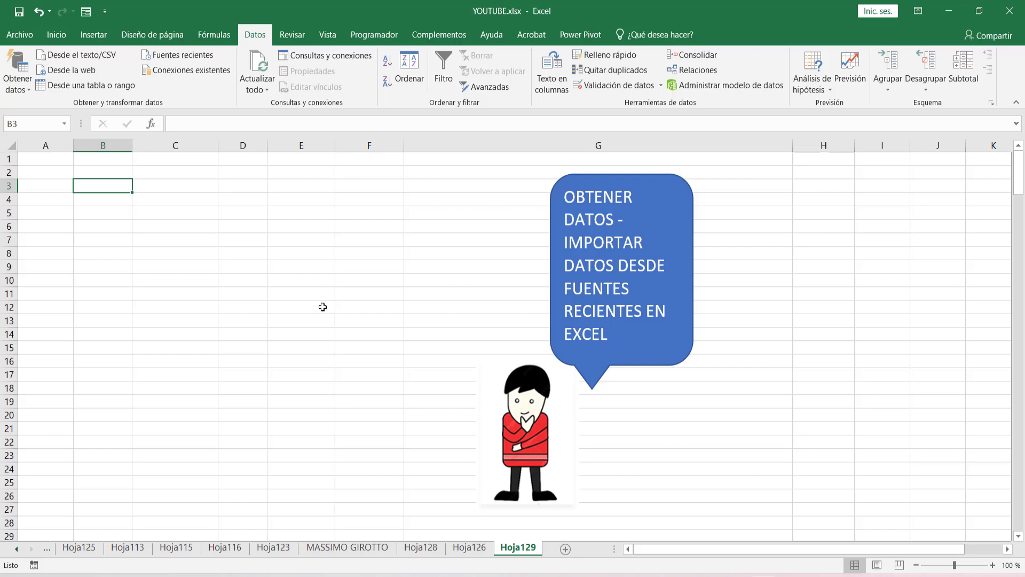
pyautogui.click(184, 55)
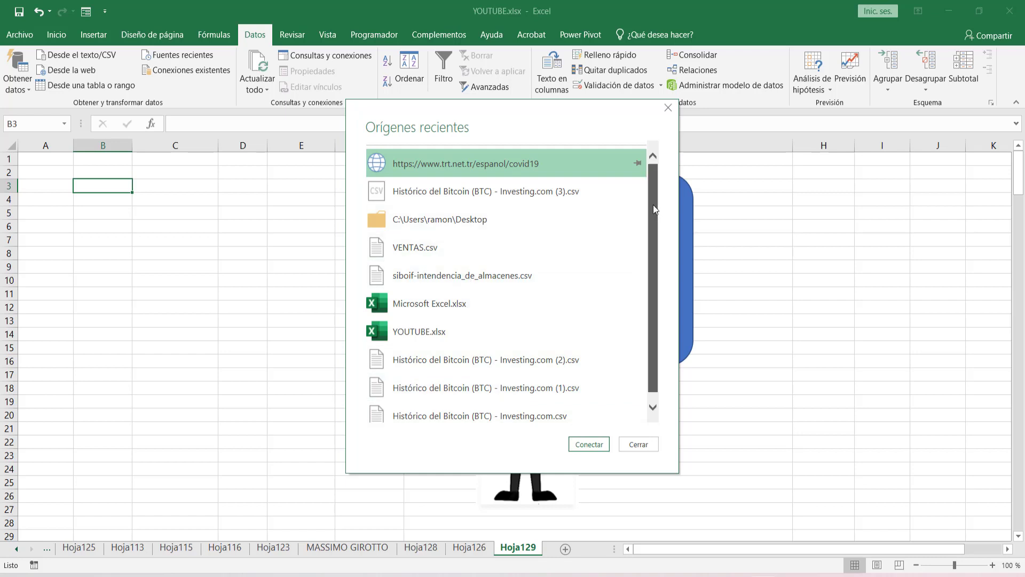
pyautogui.moveTo(652, 204); pyautogui.dragTo(662, 162)
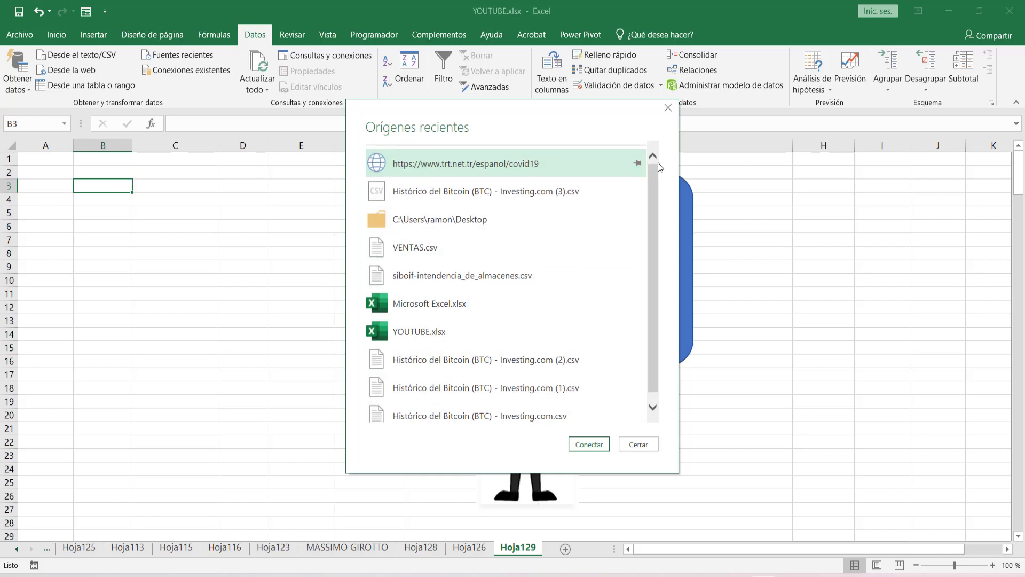
pyautogui.click(436, 165)
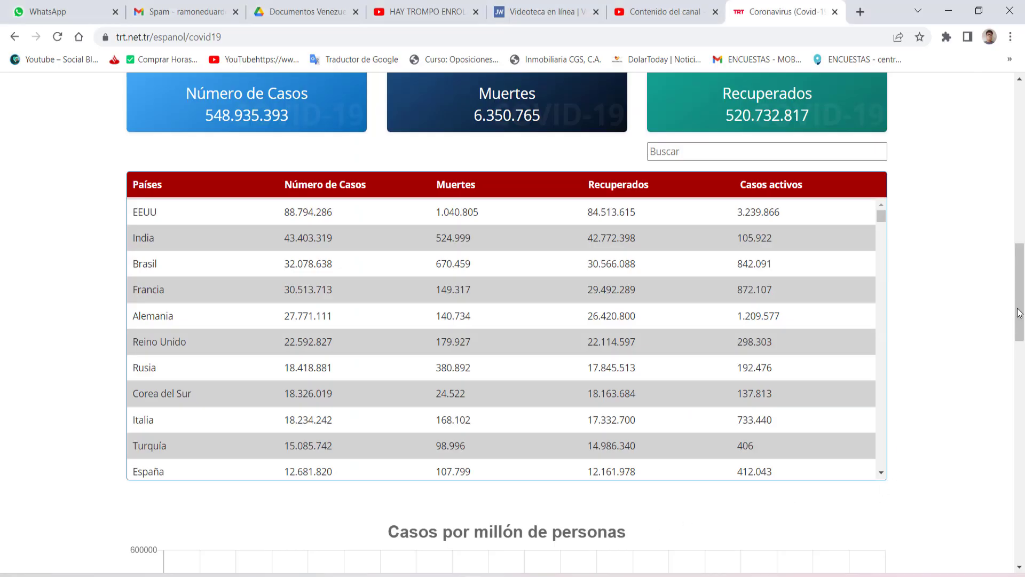
# Switch to Chrome and examine the address, map and country table of the trt.net.tr/espanol/covid19 page.
pyautogui.moveTo(1019, 305); pyautogui.dragTo(1024, 146)
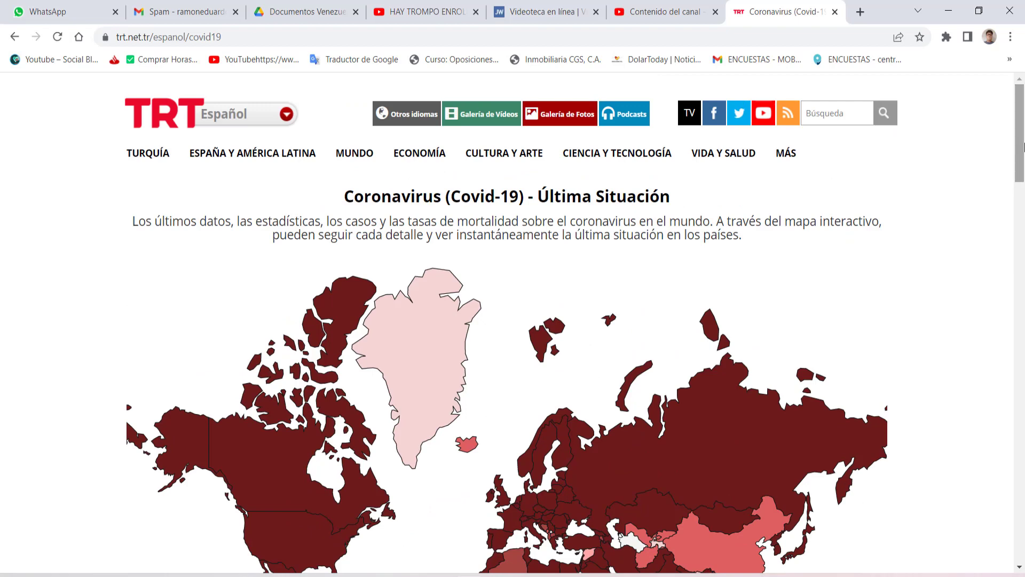
pyautogui.click(242, 37)
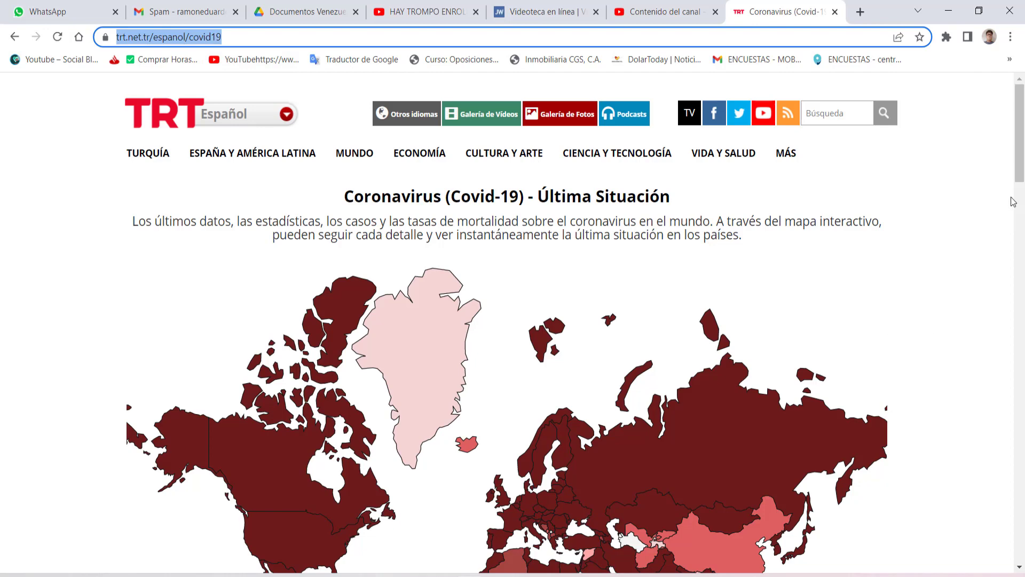
pyautogui.click(1019, 144)
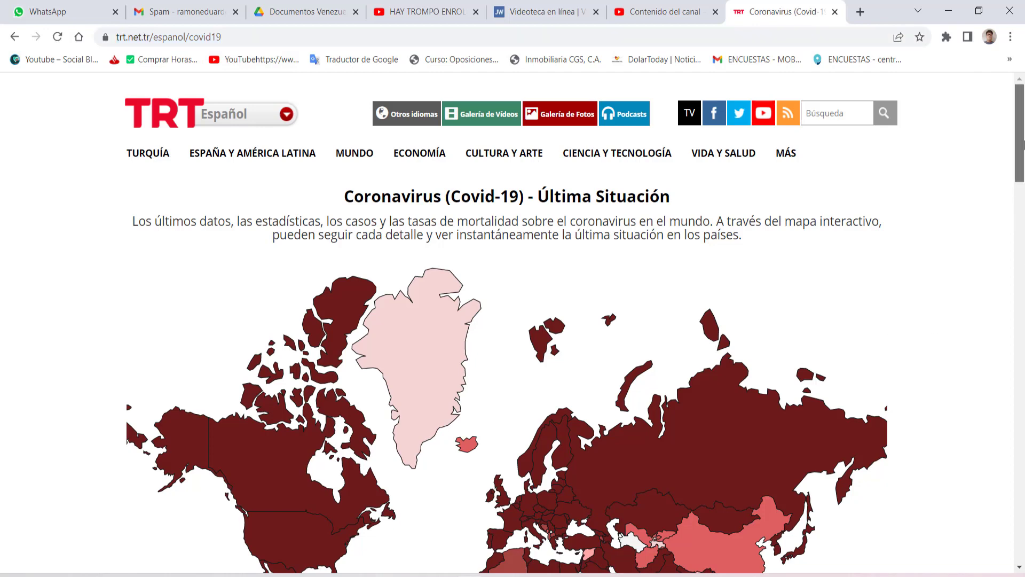
pyautogui.moveTo(1024, 143); pyautogui.dragTo(1023, 157)
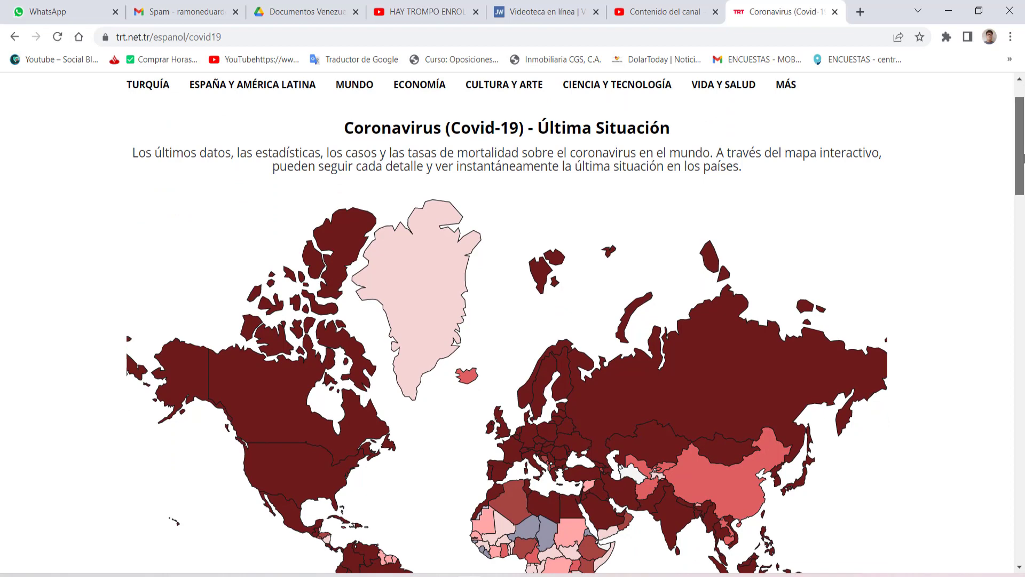
pyautogui.moveTo(1023, 158); pyautogui.dragTo(1021, 311)
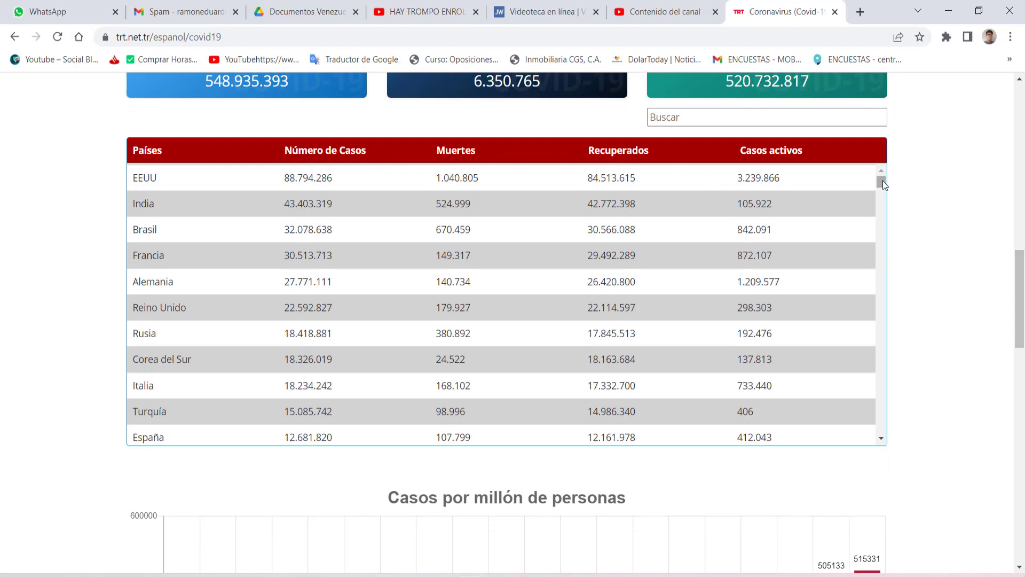
pyautogui.moveTo(882, 180)
pyautogui.mouseDown()
pyautogui.moveTo(880, 435)
pyautogui.moveTo(898, 347)
pyautogui.moveTo(883, 162)
pyautogui.mouseUp()
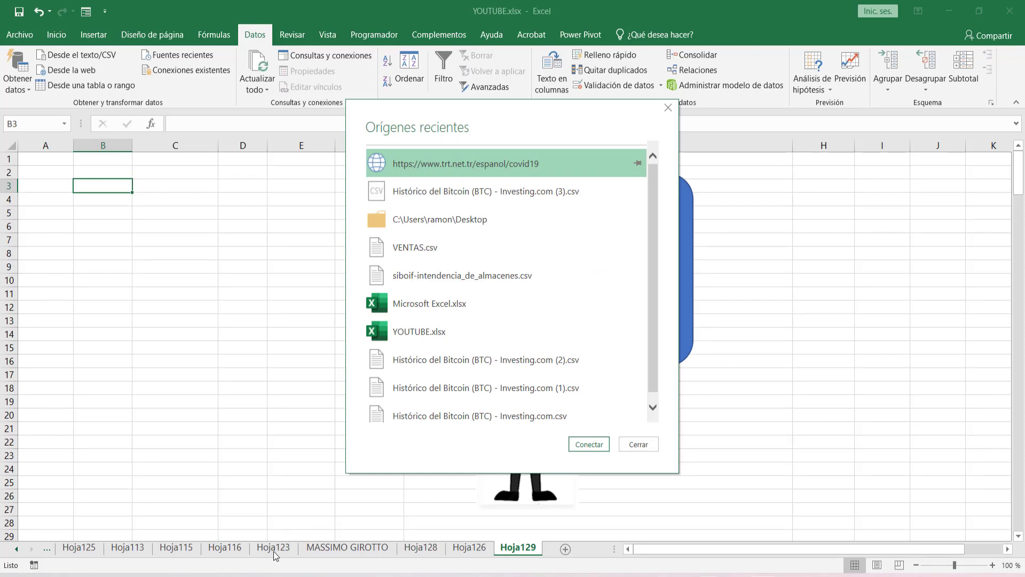
# Close the recent sources list in Excel, look at the earlier web import on Hoja123, and return to Hoja129.
pyautogui.click(640, 445)
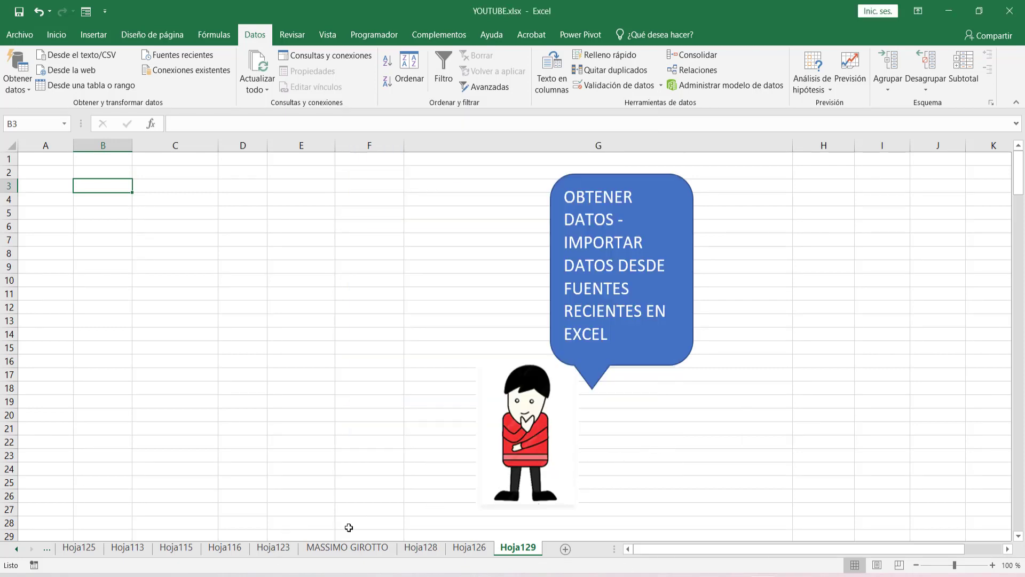
pyautogui.click(276, 549)
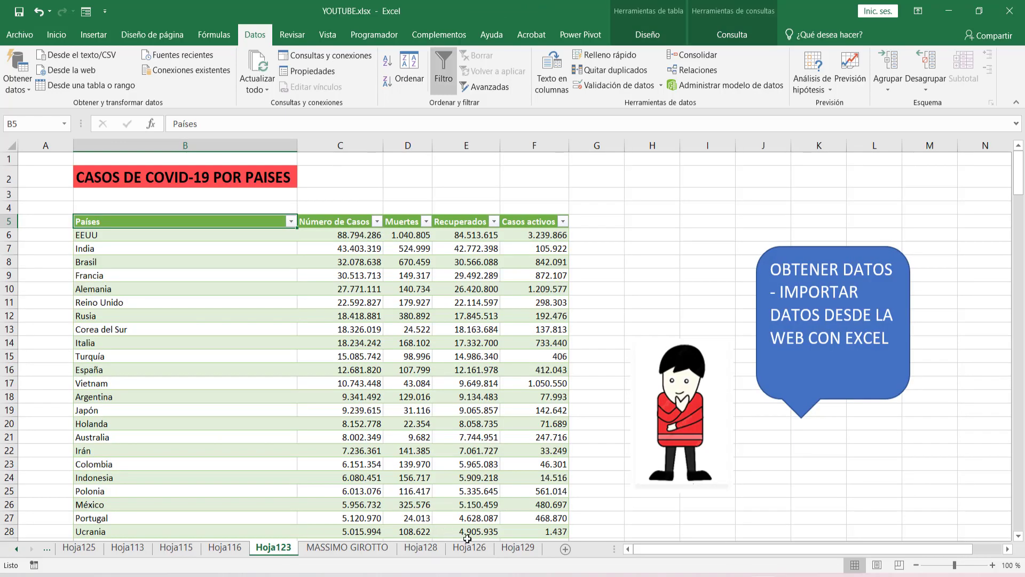
pyautogui.click(517, 549)
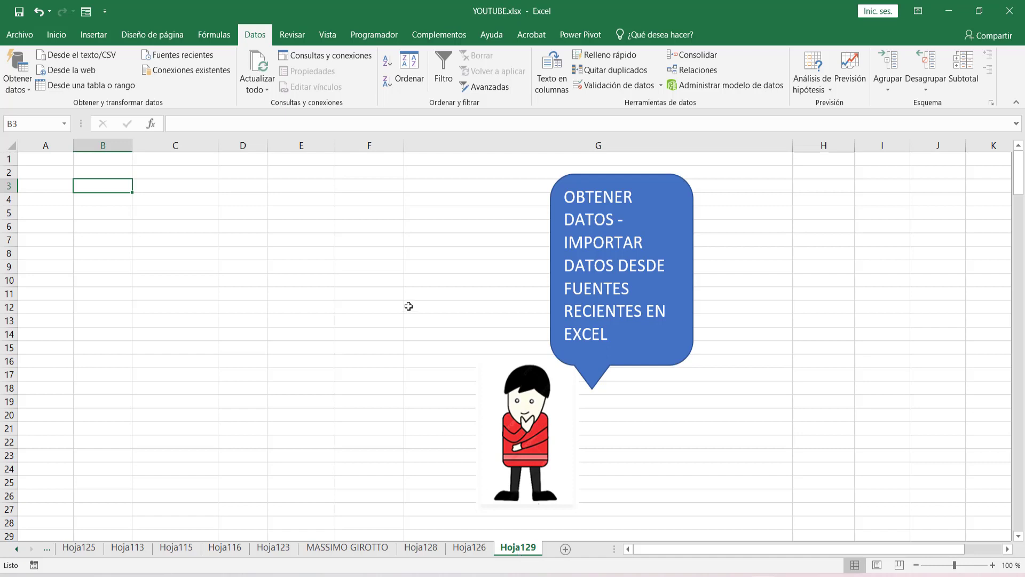
pyautogui.click(180, 54)
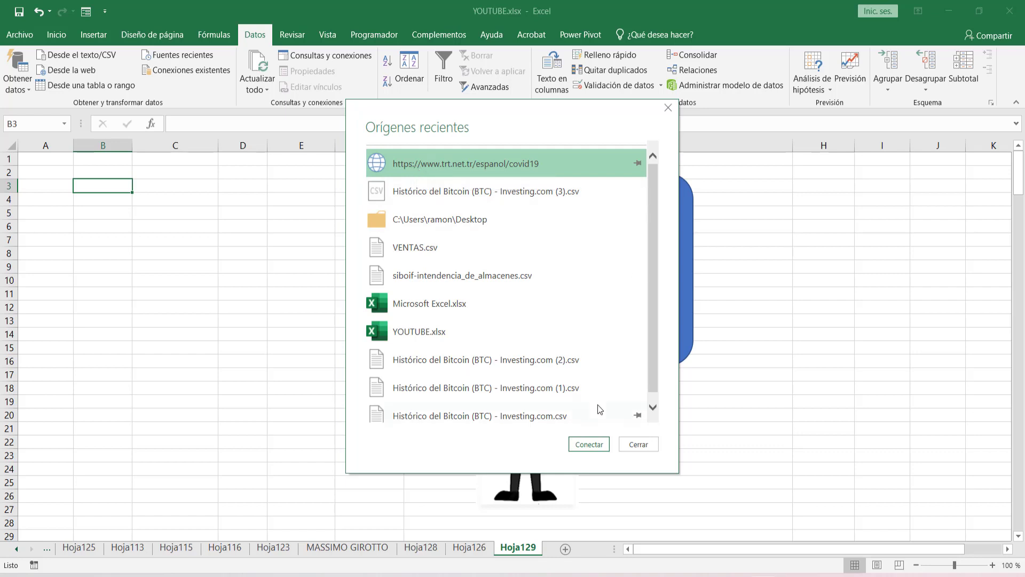
pyautogui.click(598, 446)
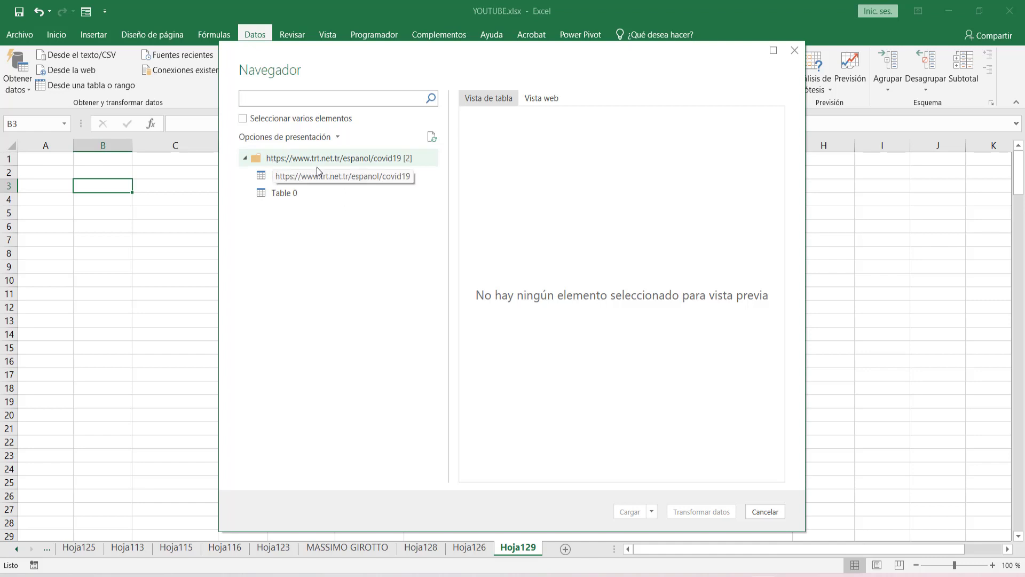
pyautogui.click(285, 195)
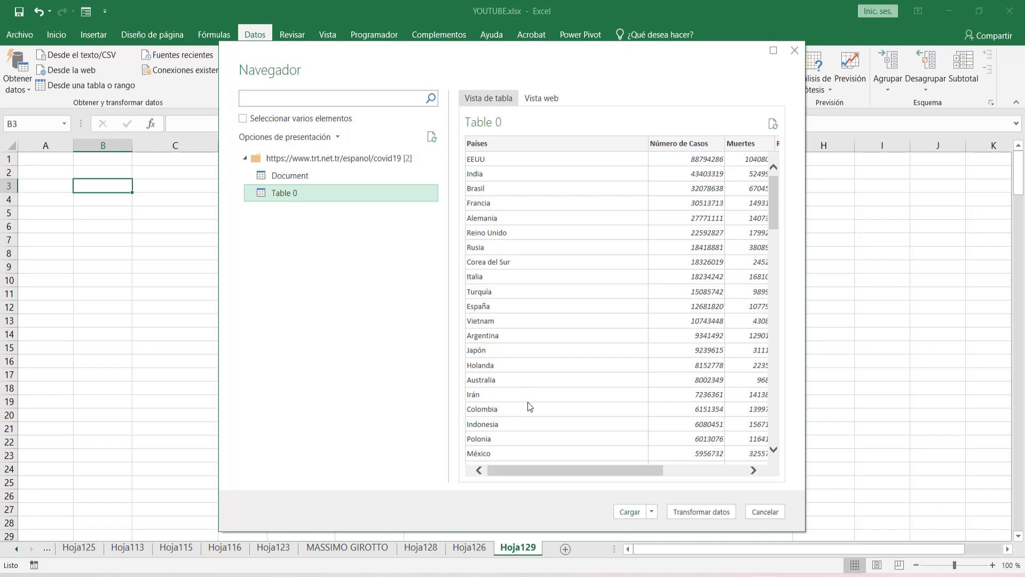
pyautogui.moveTo(531, 471); pyautogui.dragTo(487, 464)
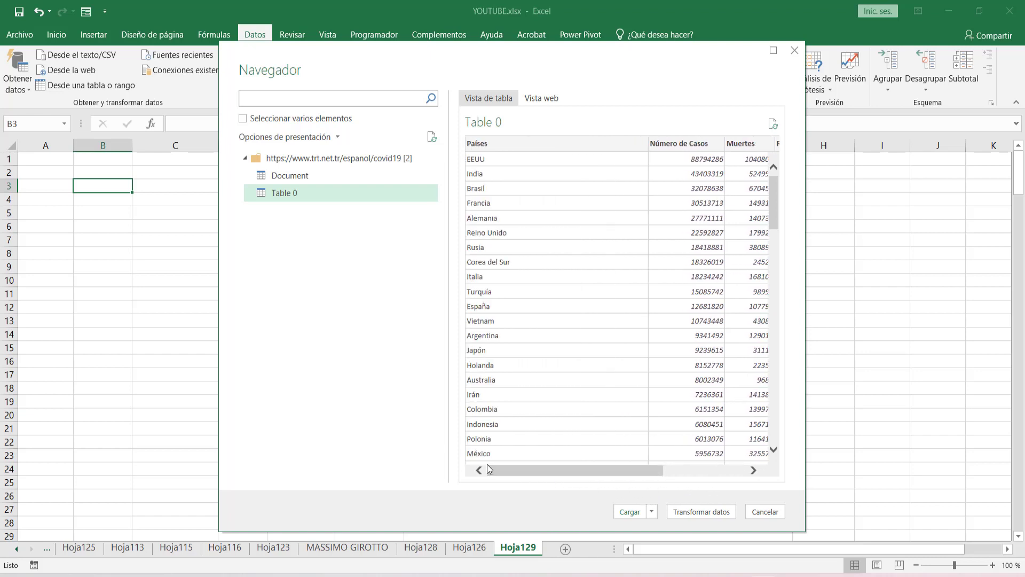
# Load Table 0 as a table into the existing worksheet at cell B3, and close the queries and connections pane.
pyautogui.click(652, 511)
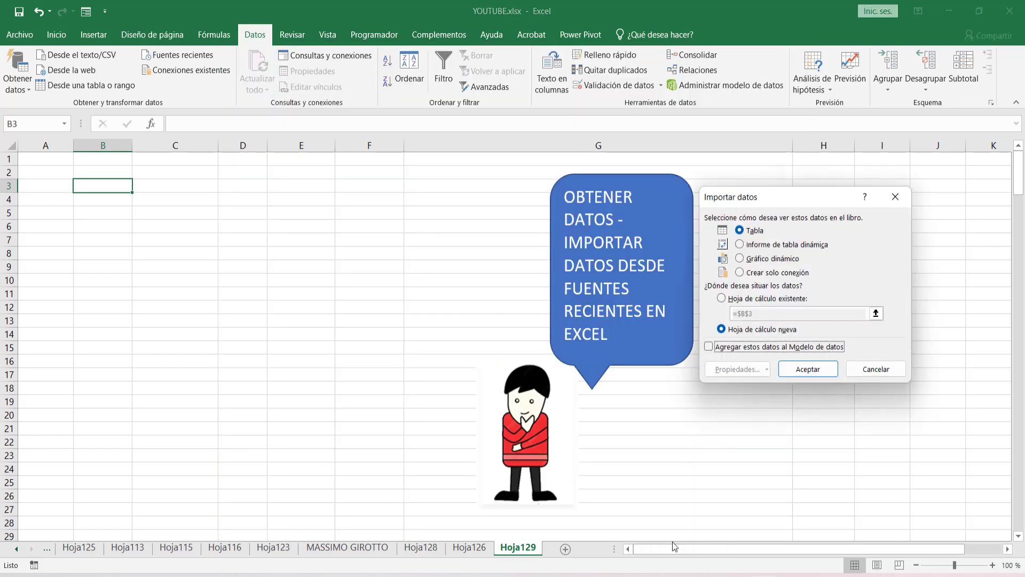
pyautogui.click(721, 299)
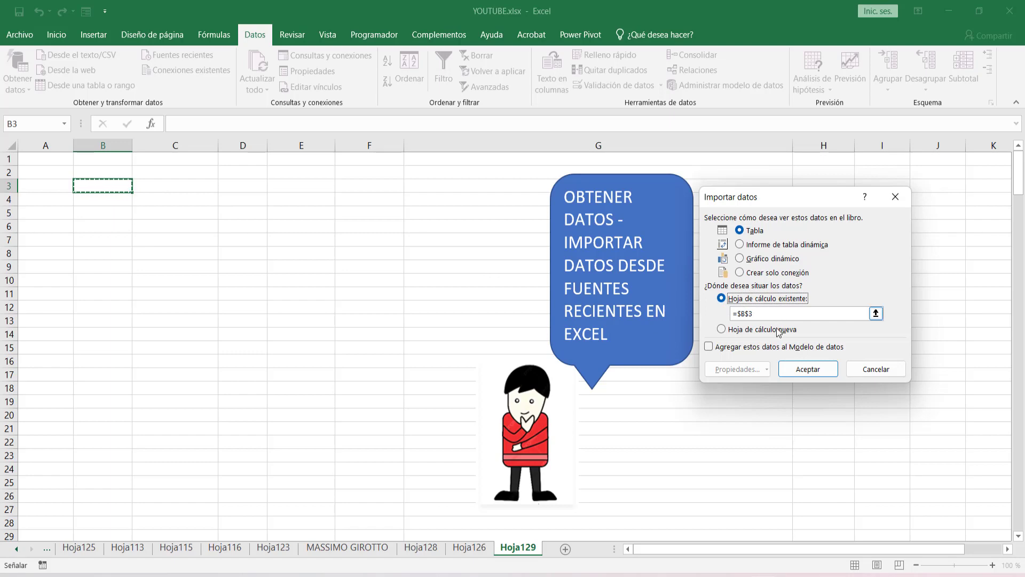
pyautogui.click(799, 372)
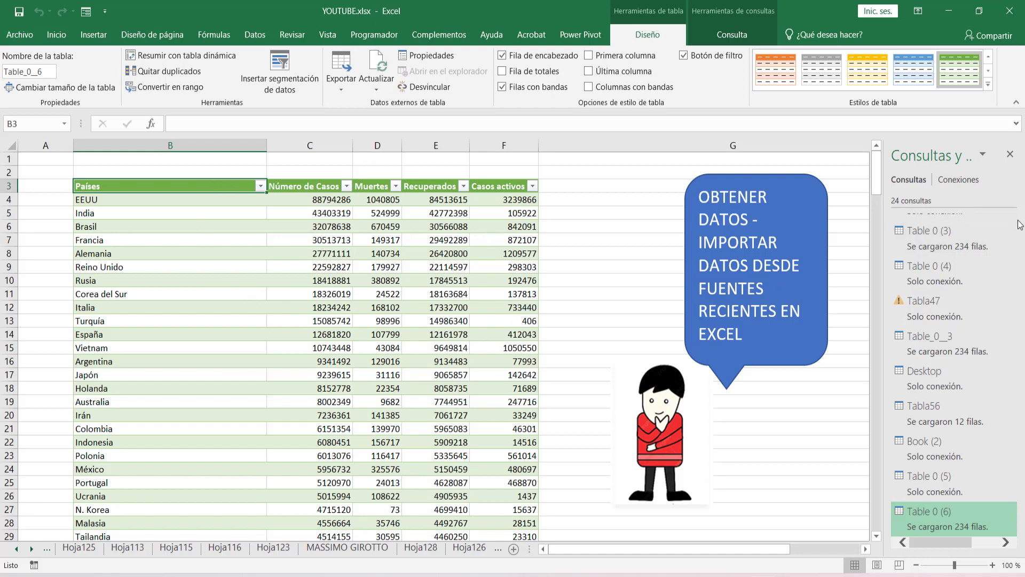
pyautogui.click(1010, 154)
pyautogui.moveTo(1017, 172); pyautogui.dragTo(1022, 122)
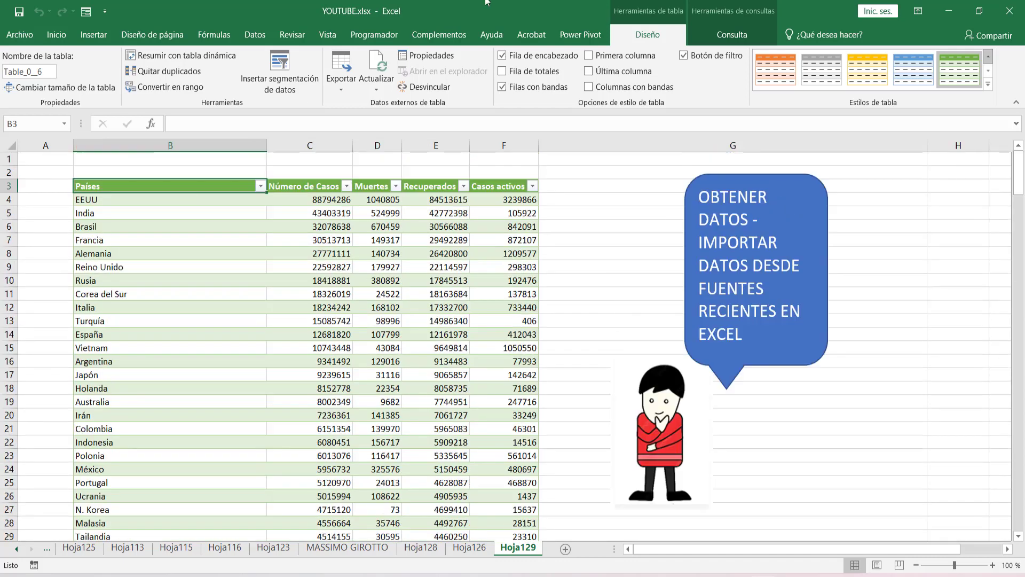
pyautogui.click(260, 37)
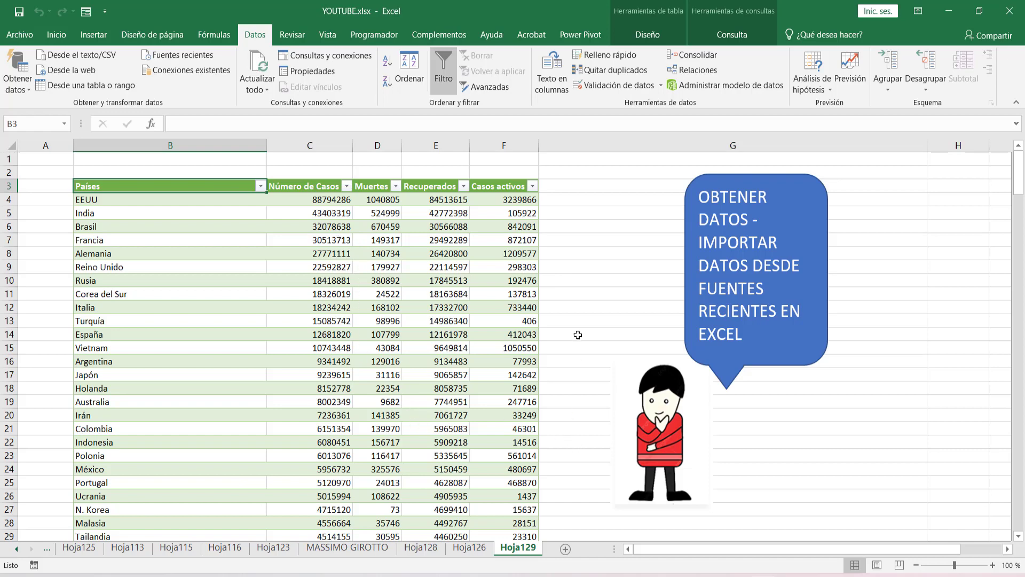
pyautogui.moveTo(332, 201); pyautogui.dragTo(365, 357)
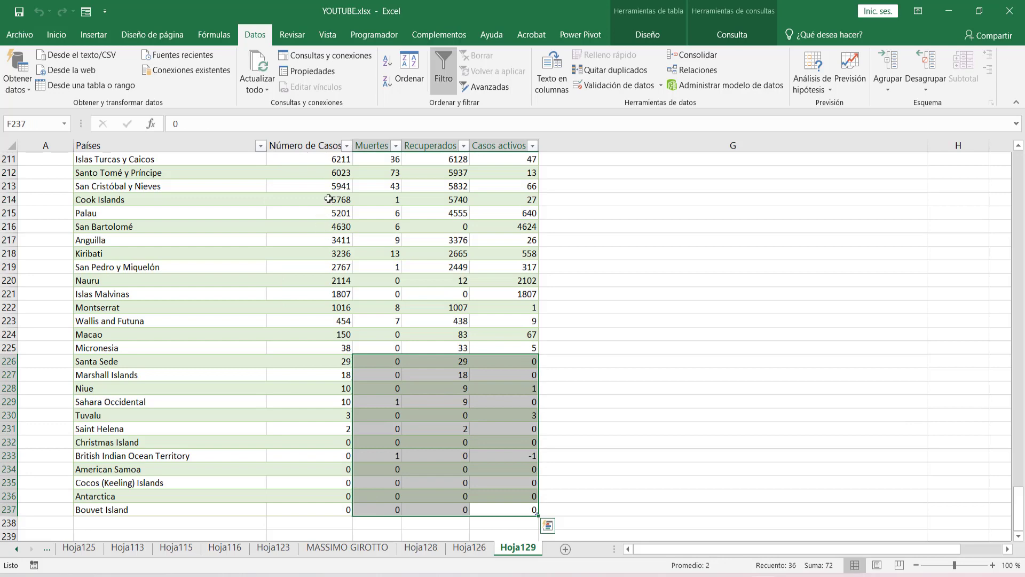
pyautogui.click(577, 356)
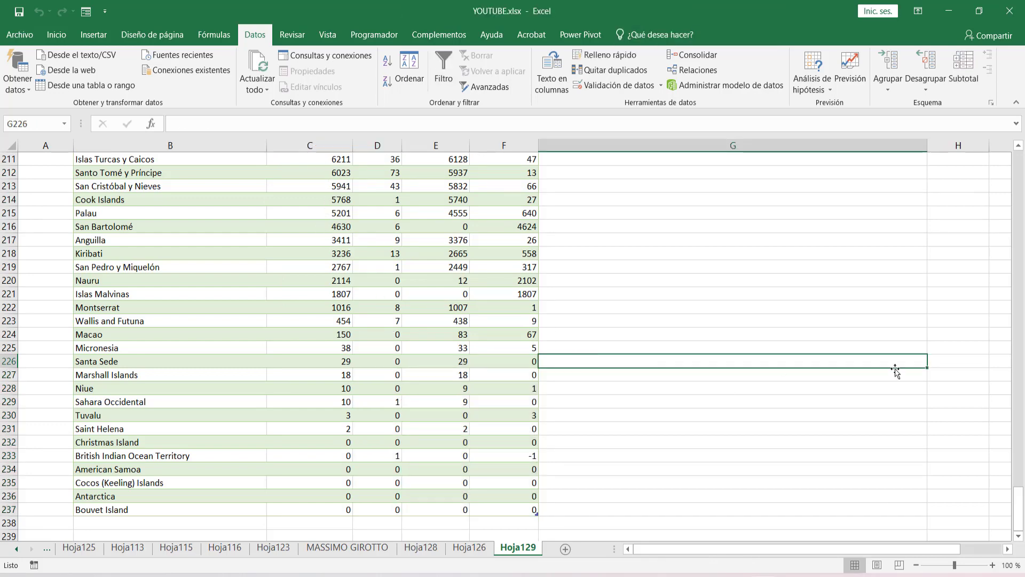
pyautogui.moveTo(1015, 512); pyautogui.dragTo(1016, 174)
# Format the imported figures in C4:F237 as Número with 0 decimal places and a thousands separator, and select the Países header cell.
pyautogui.moveTo(336, 199); pyautogui.dragTo(509, 430)
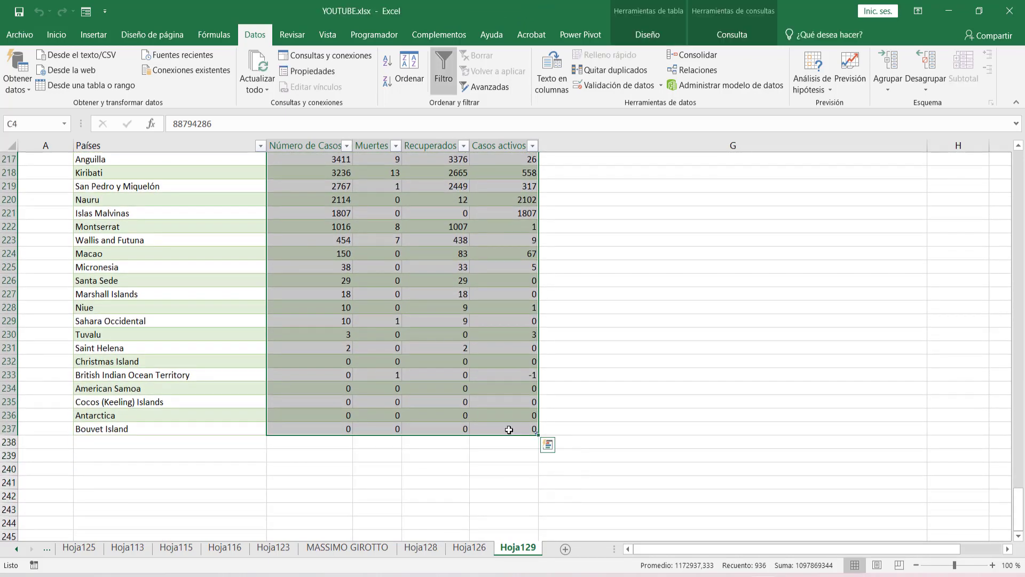
pyautogui.rightClick(427, 268)
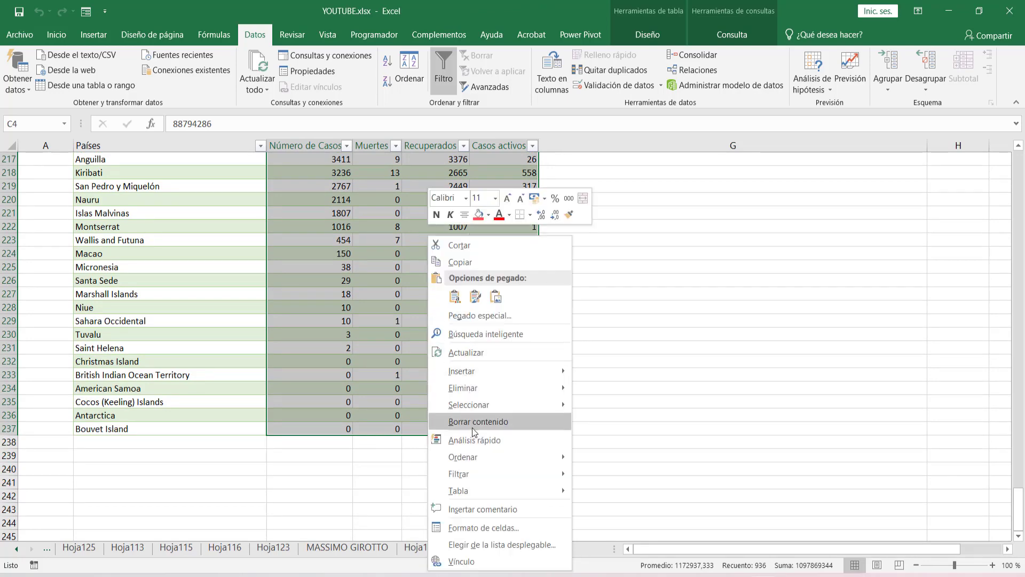
pyautogui.click(485, 527)
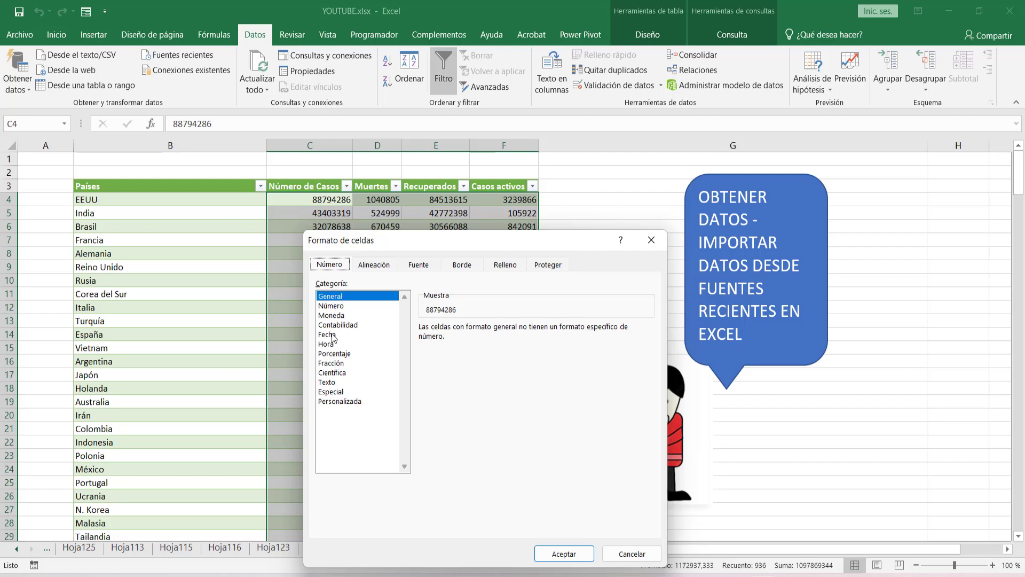
pyautogui.click(329, 306)
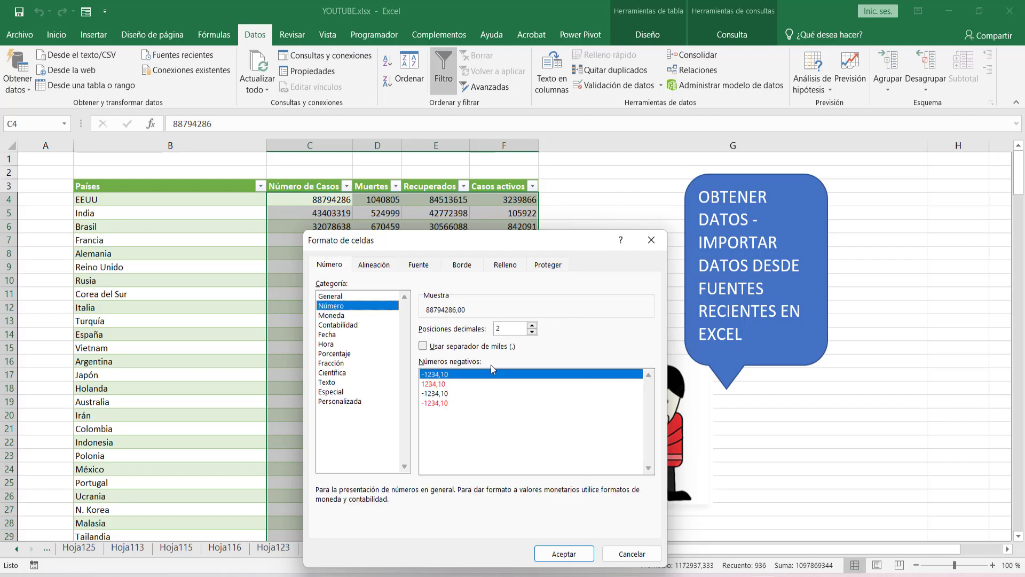
pyautogui.click(533, 332)
pyautogui.click(533, 332)
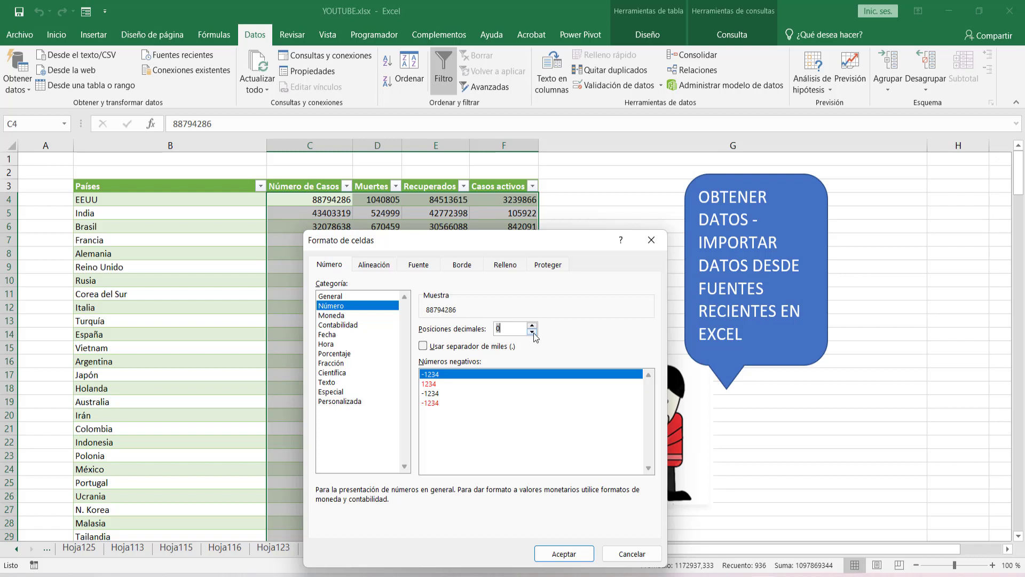
pyautogui.click(423, 346)
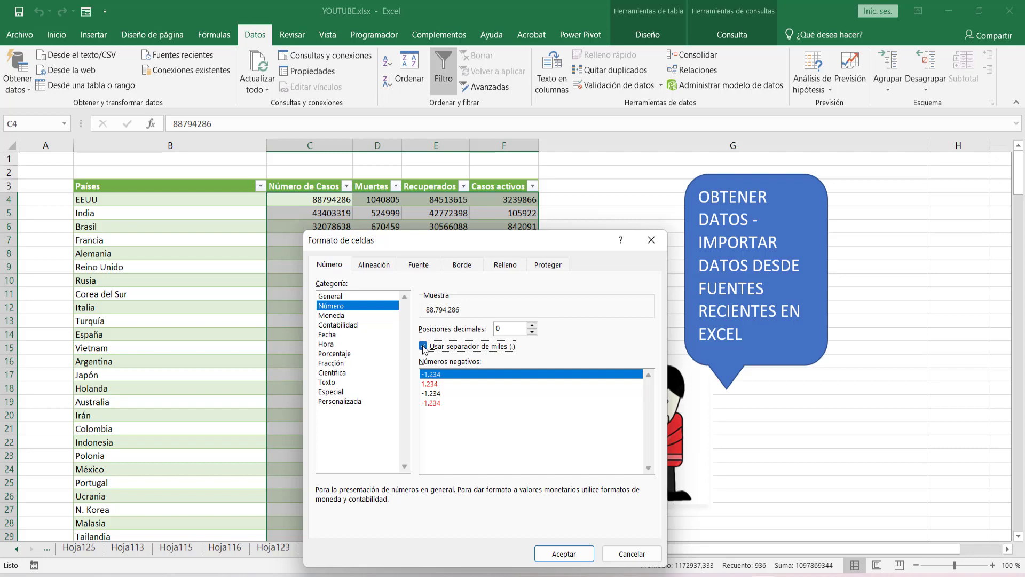
pyautogui.click(578, 553)
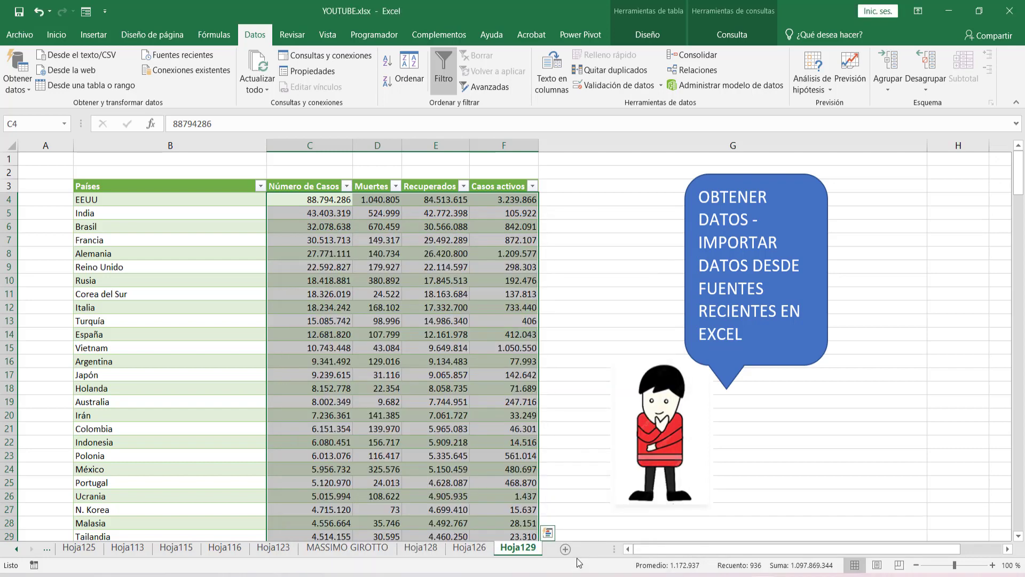
pyautogui.click(613, 295)
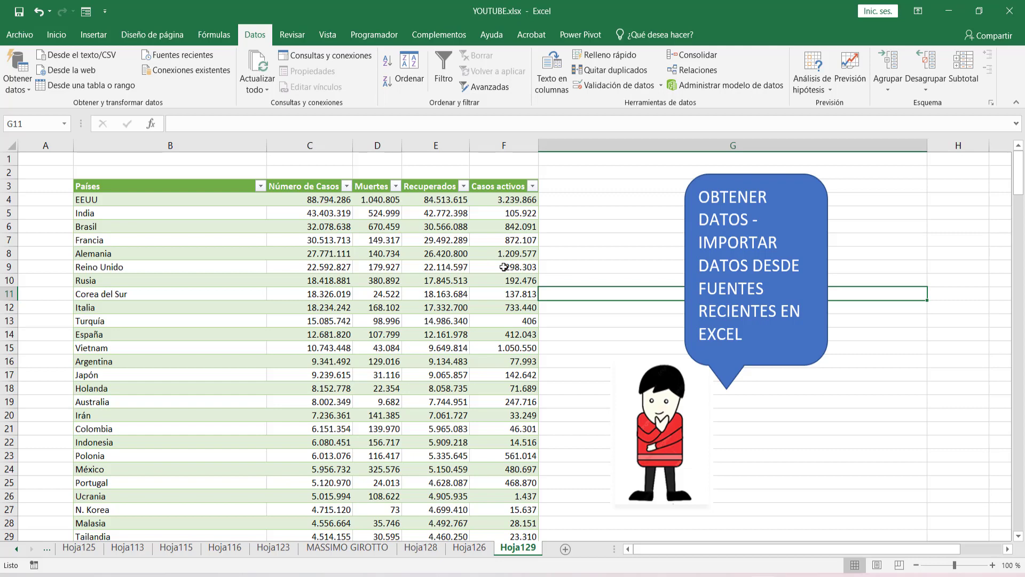
pyautogui.click(165, 184)
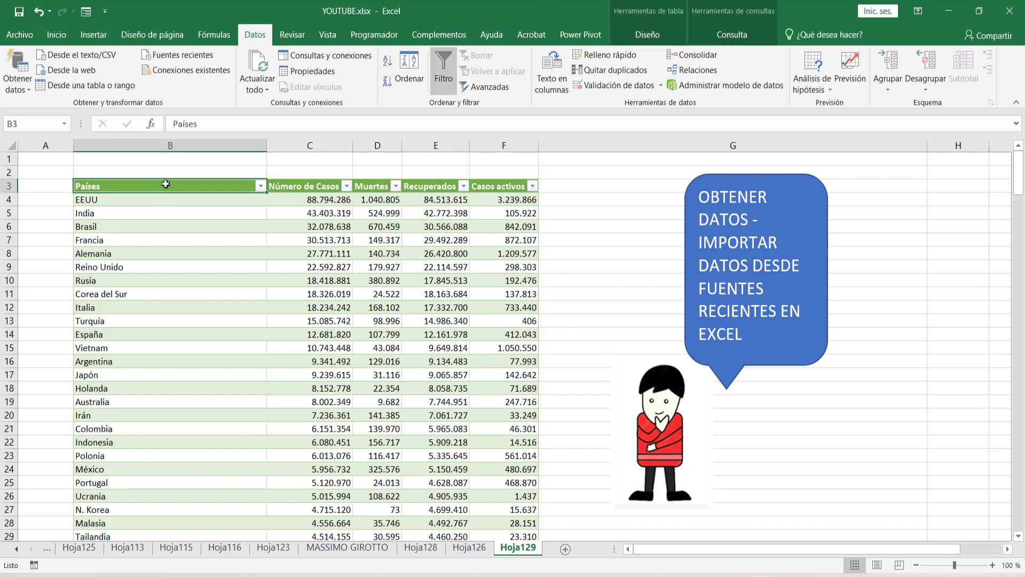